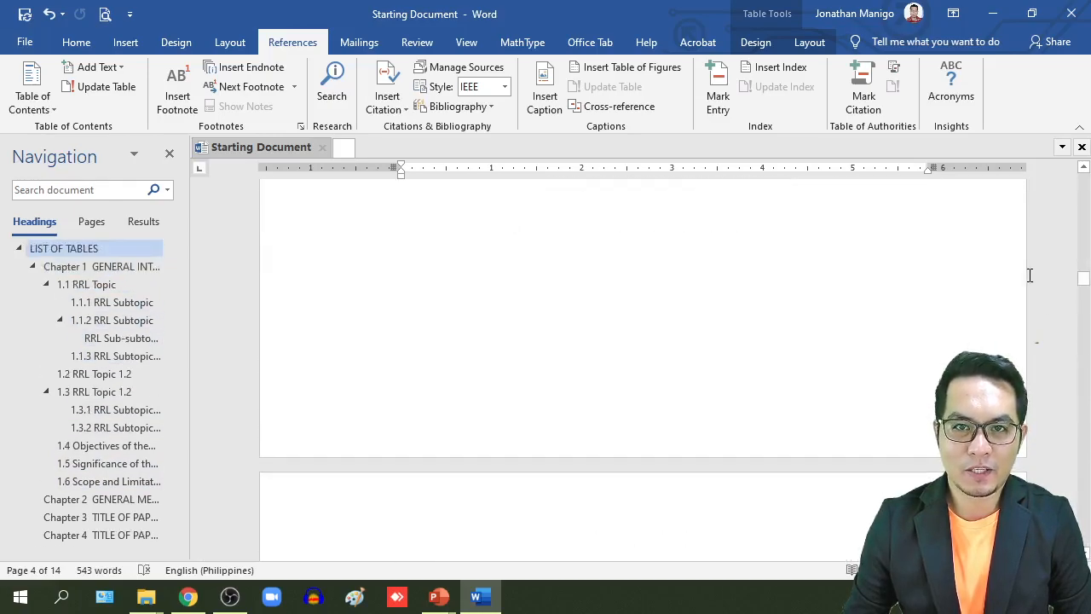
Mark "lazy dog" in the first paragraph of section 1.1.1 as a current-page index entry
scroll(901, 300, up, 10)
scroll(765, 373, down, 10)
scroll(826, 395, down, 10)
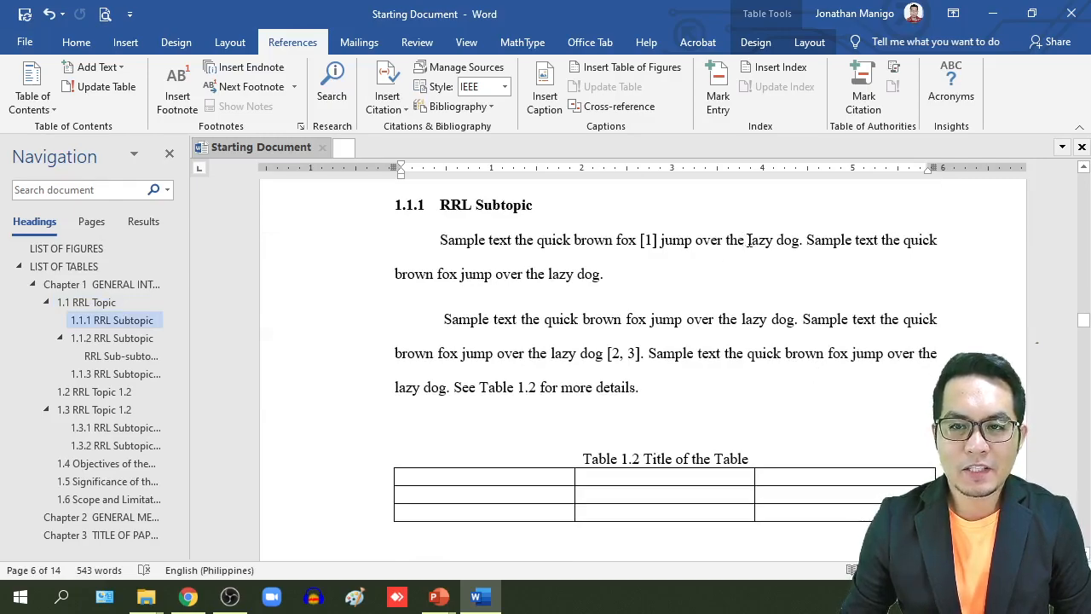
drag(800, 248, 801, 245)
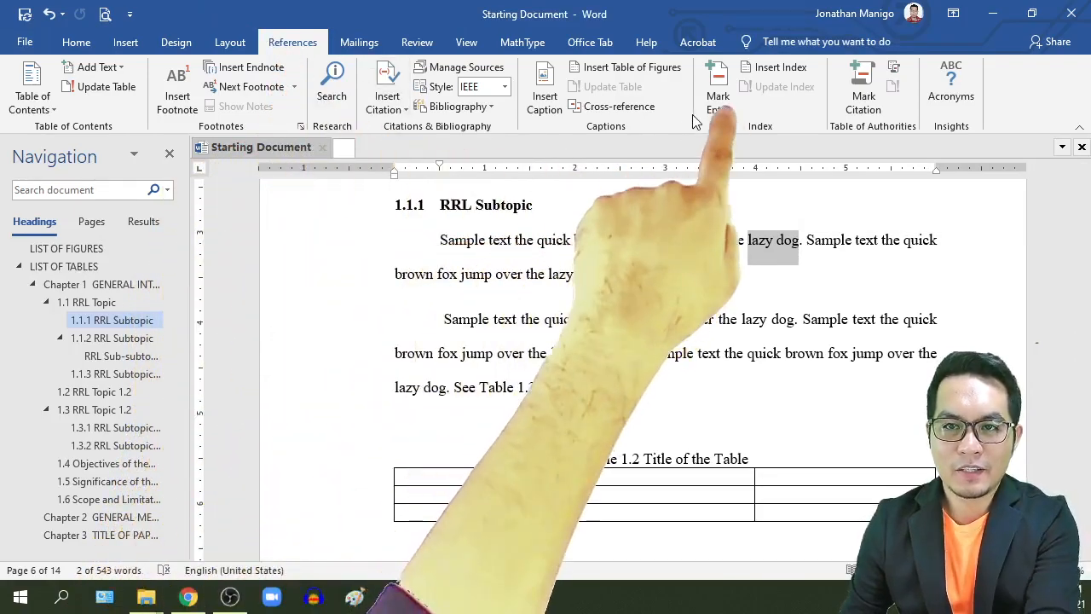
click(720, 103)
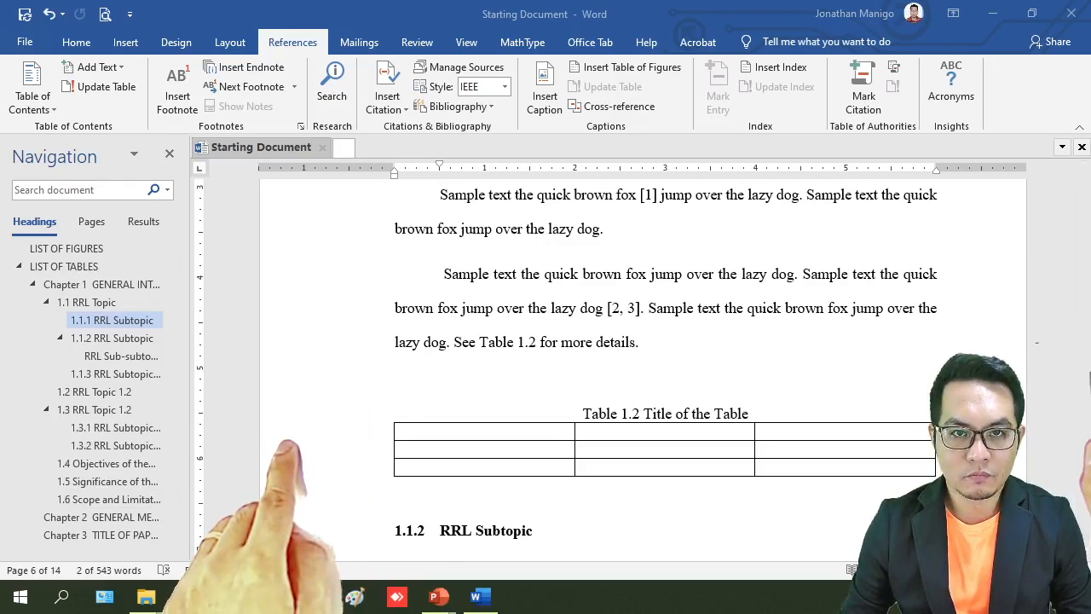
drag(309, 286, 216, 162)
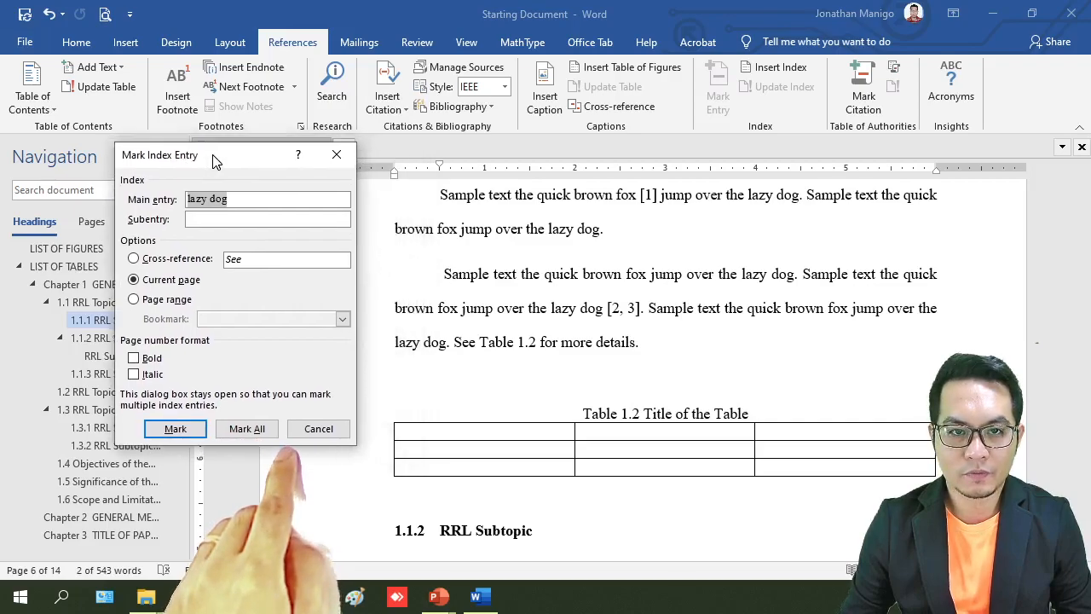
click(175, 428)
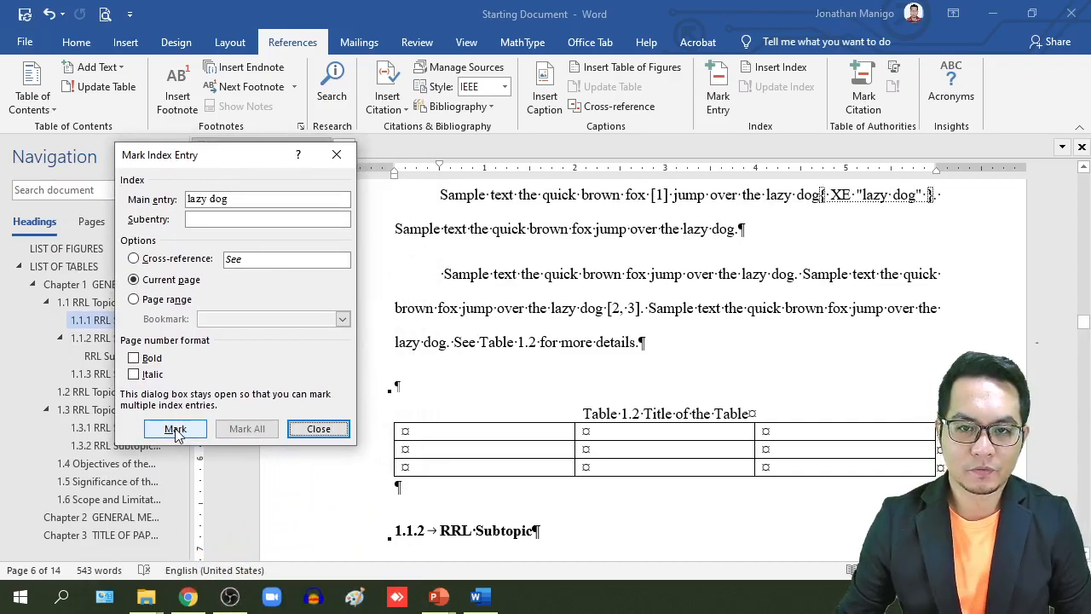
click(318, 429)
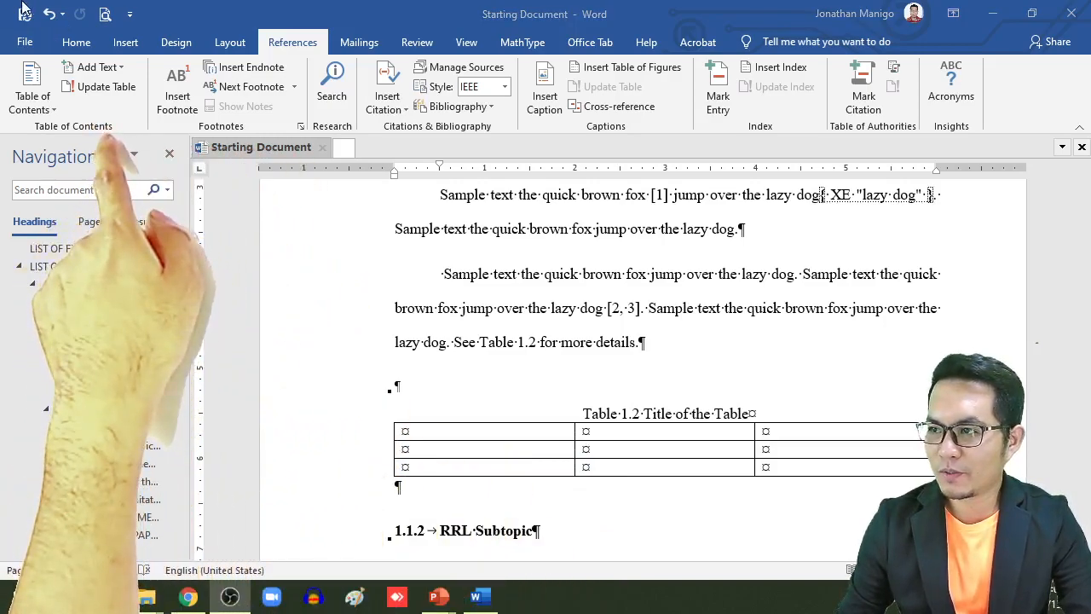
Toggle the formatting marks to check the "lazy dog" index field, leaving the marks hidden
click(75, 42)
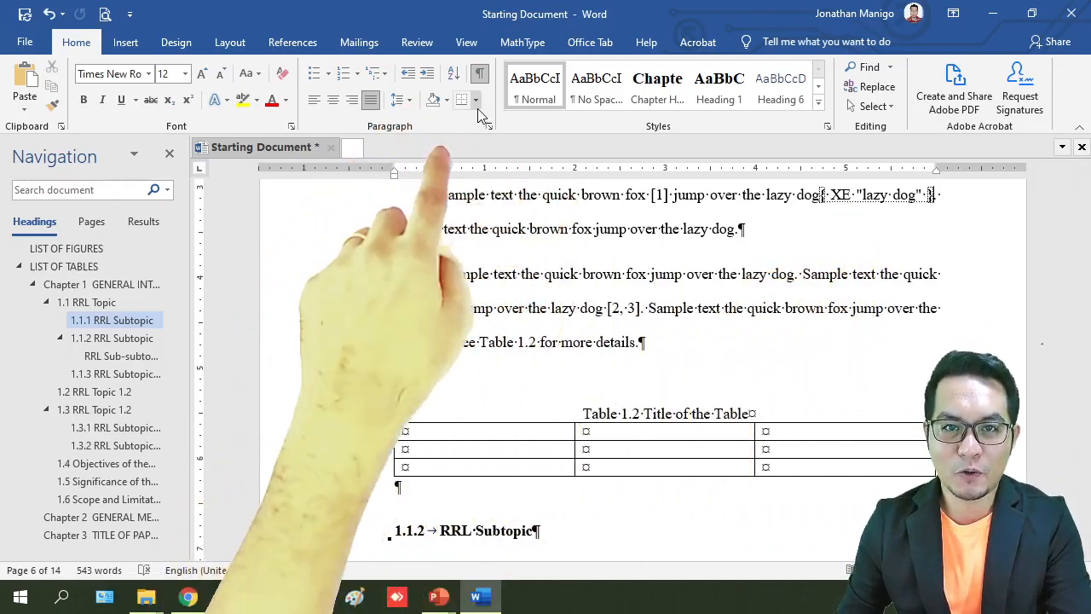
click(480, 77)
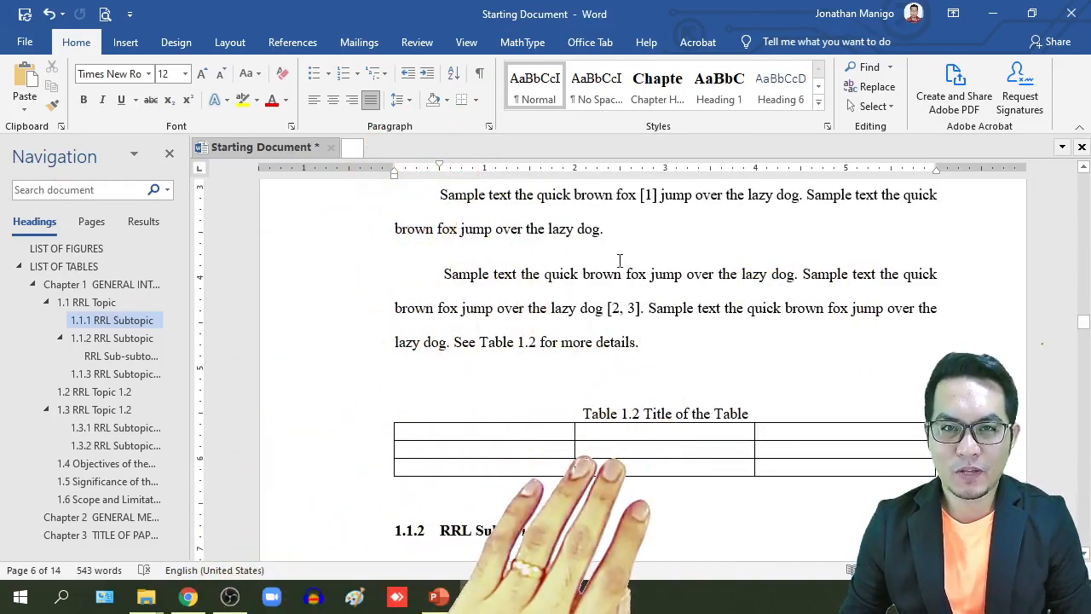
scroll(649, 258, up, 1)
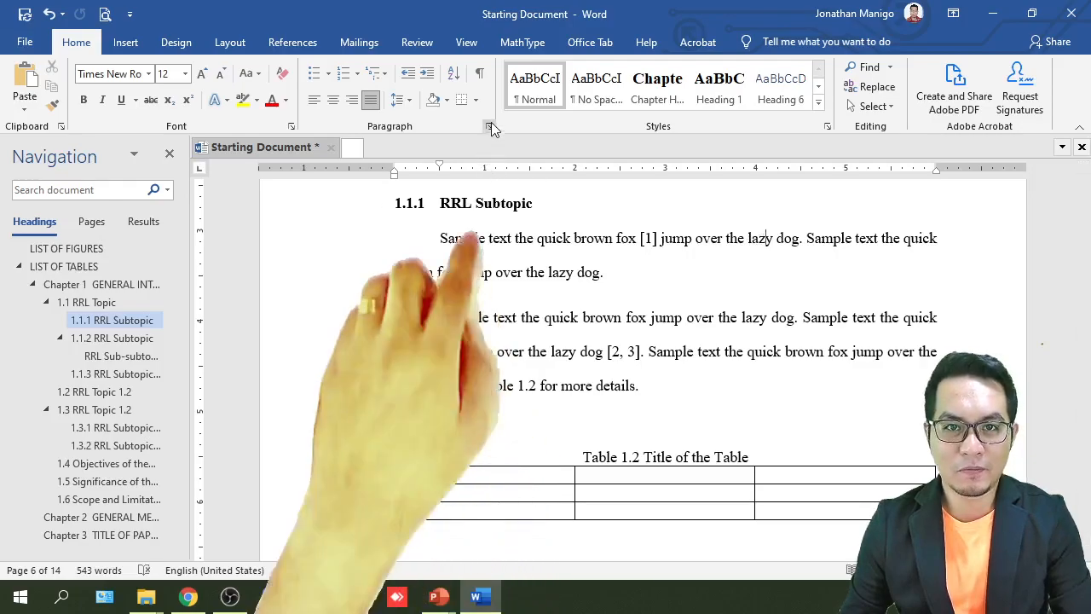
click(480, 75)
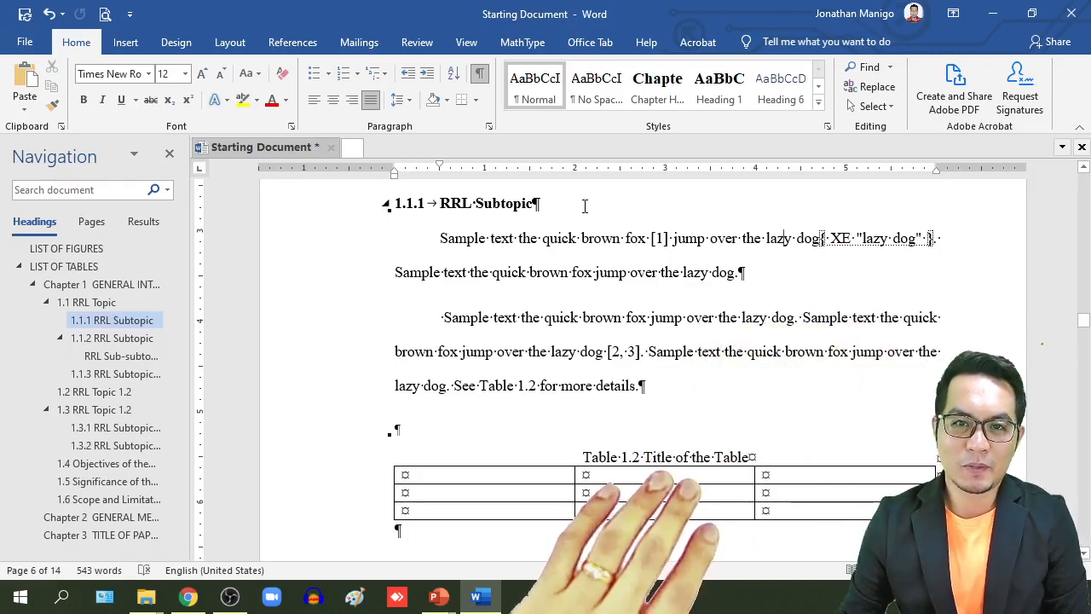
key(ctrl+shift+8)
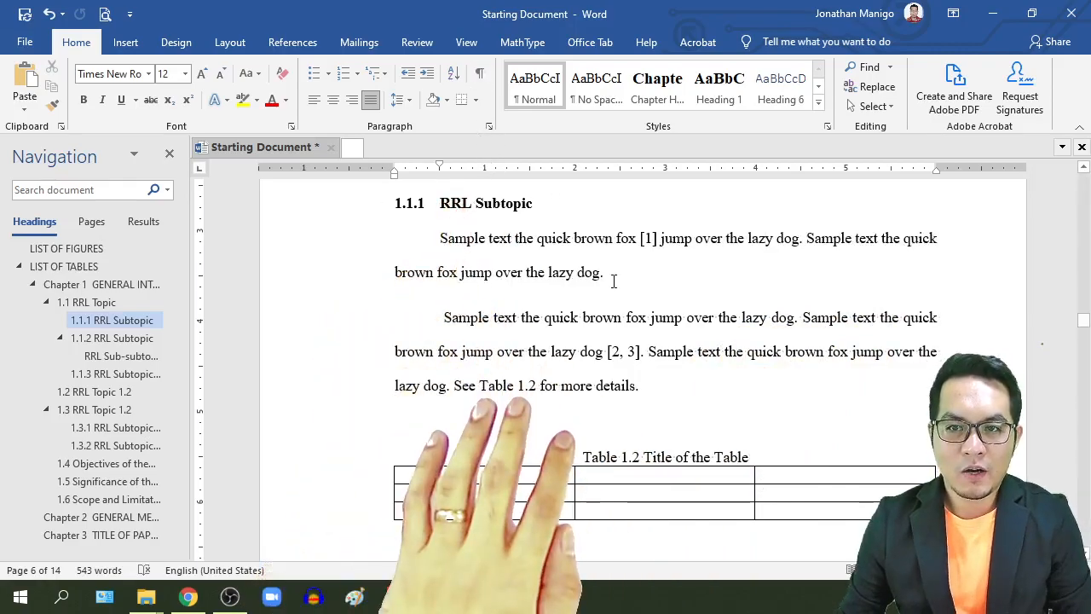
Mark all occurrences of "brown fox" as current-page index entries, starting from the second paragraph of section 1.1.1
scroll(611, 282, down, 2)
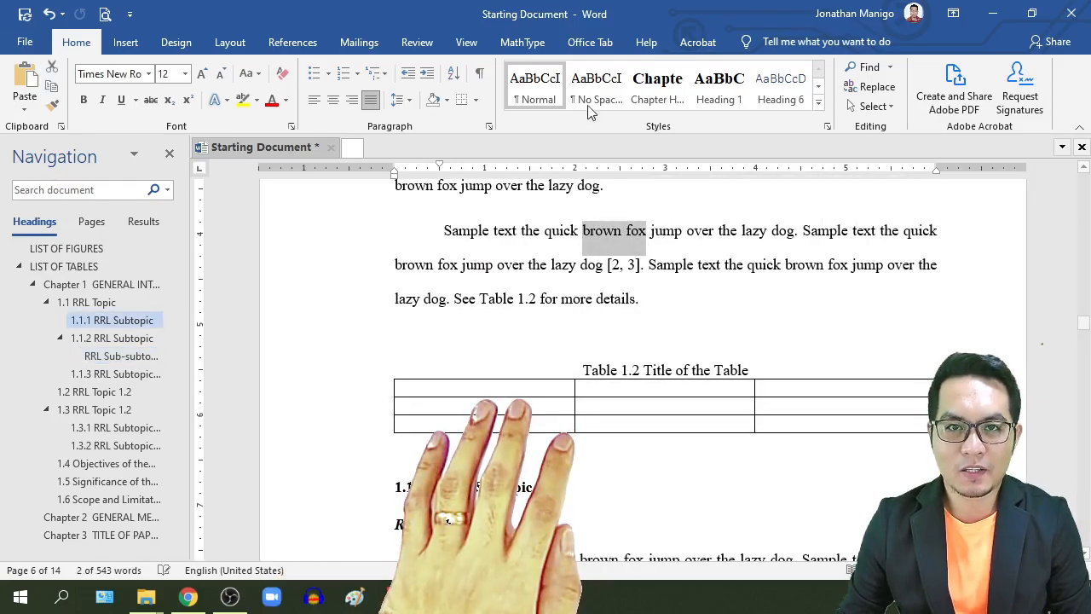
click(292, 42)
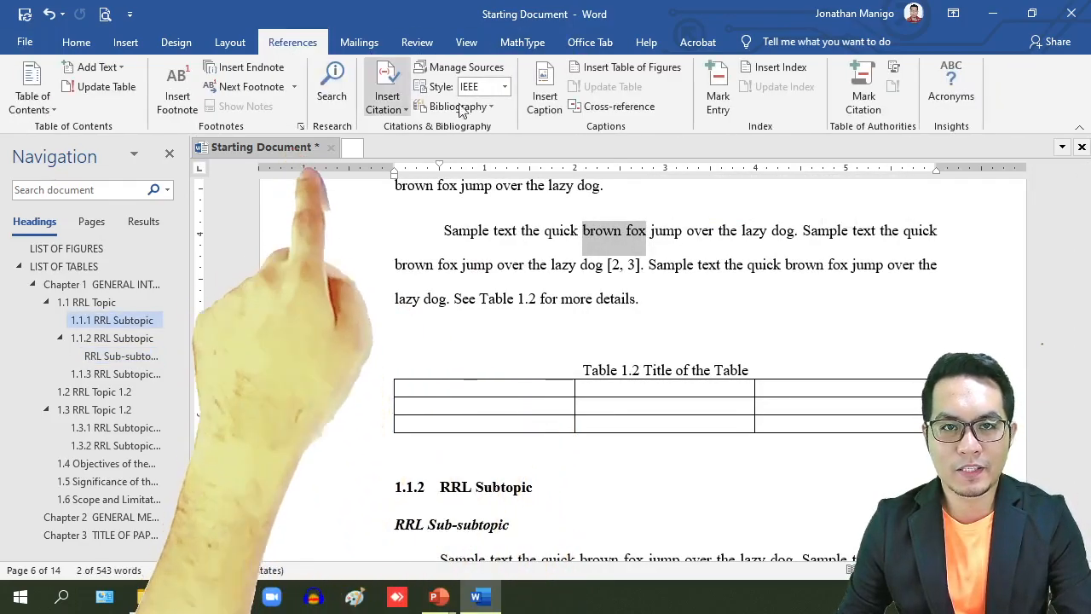
click(718, 101)
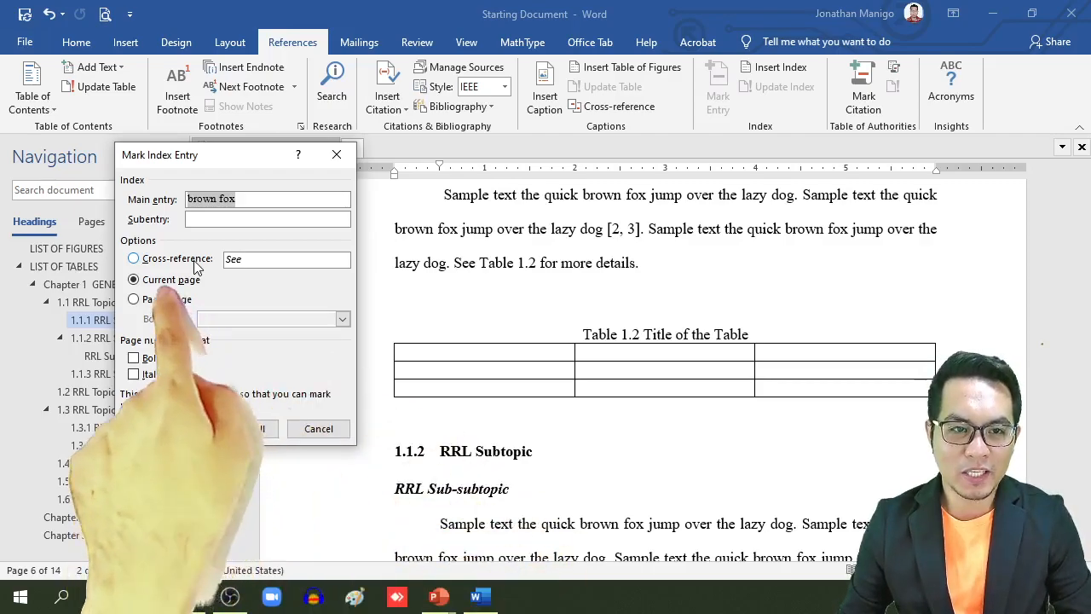
click(194, 261)
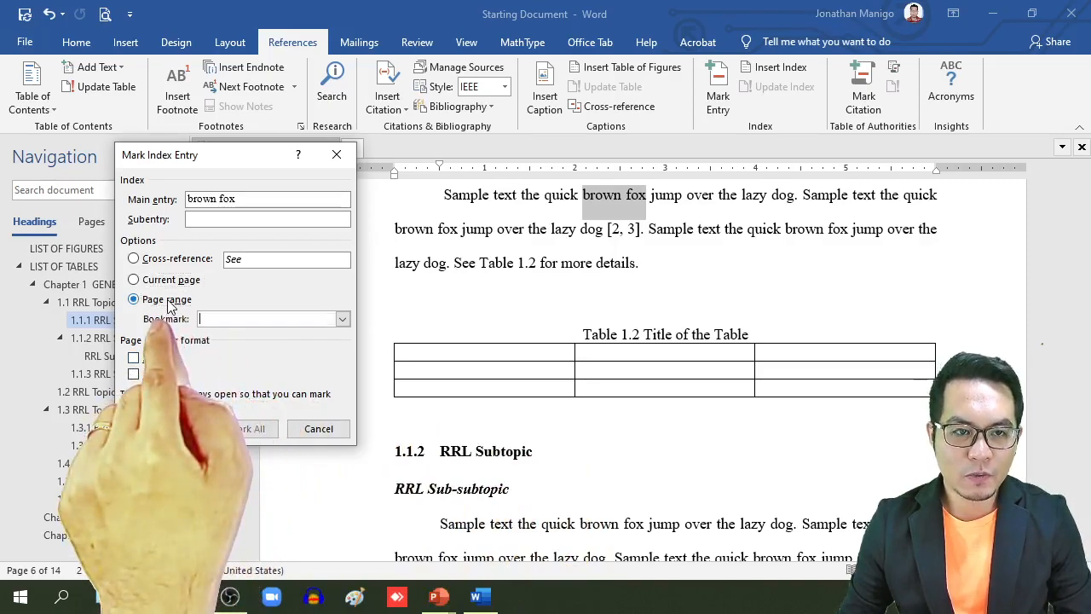
click(342, 319)
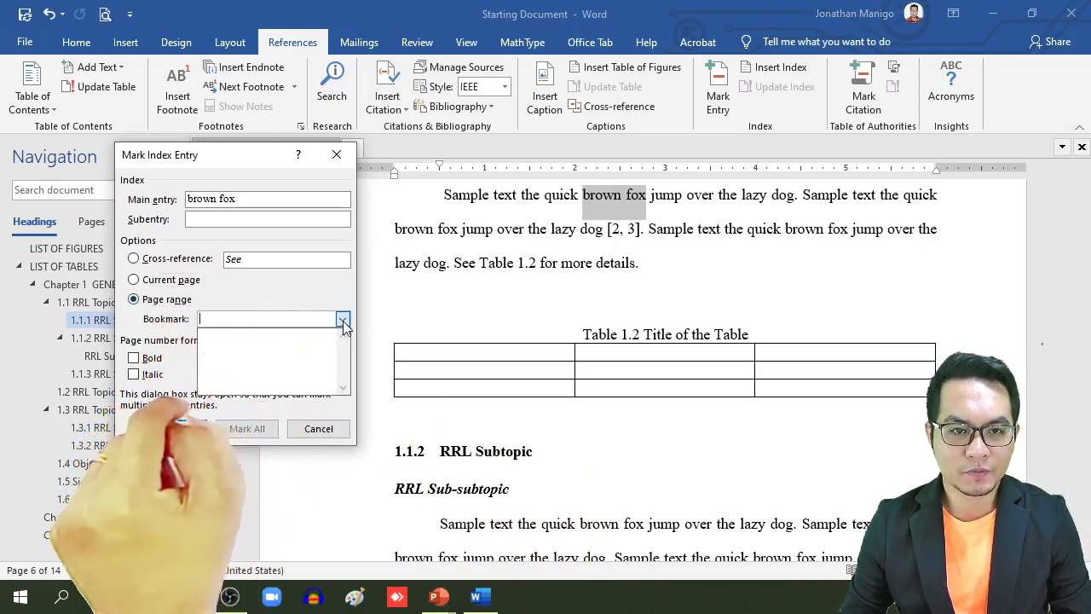
click(342, 318)
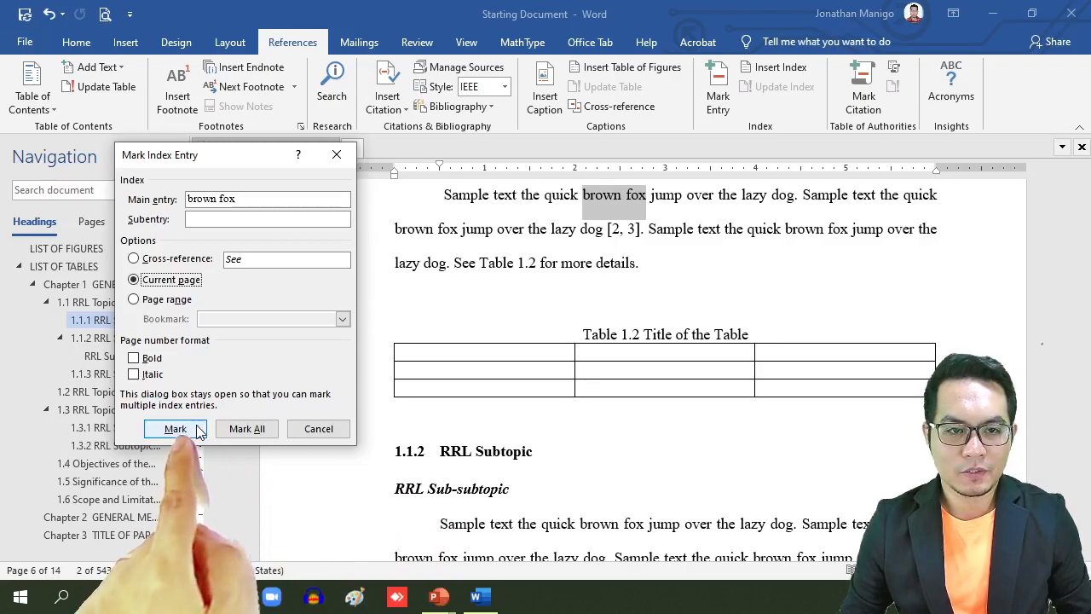
click(261, 433)
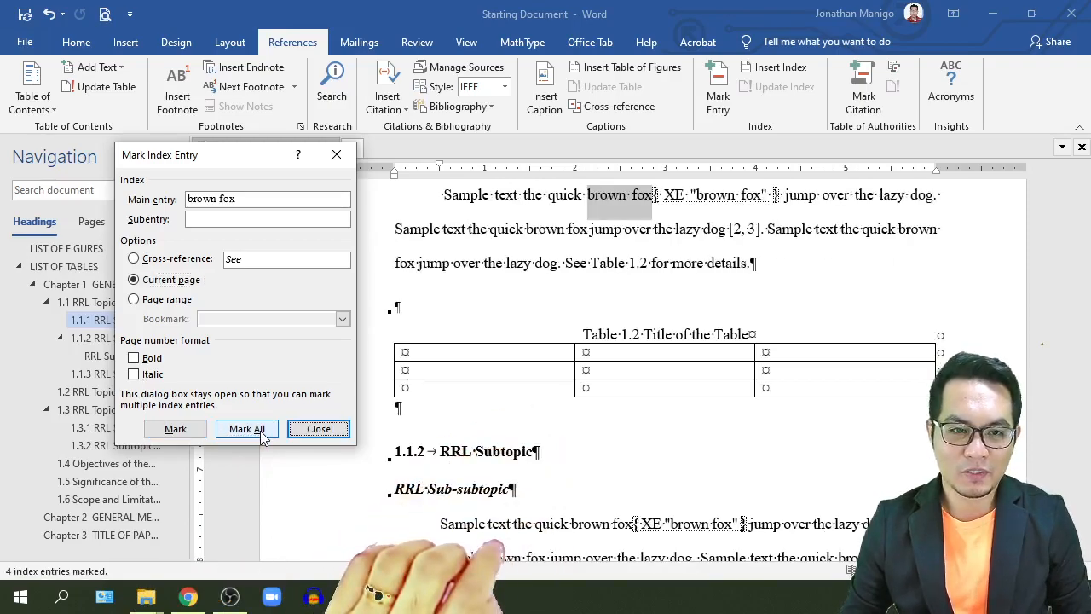
click(318, 428)
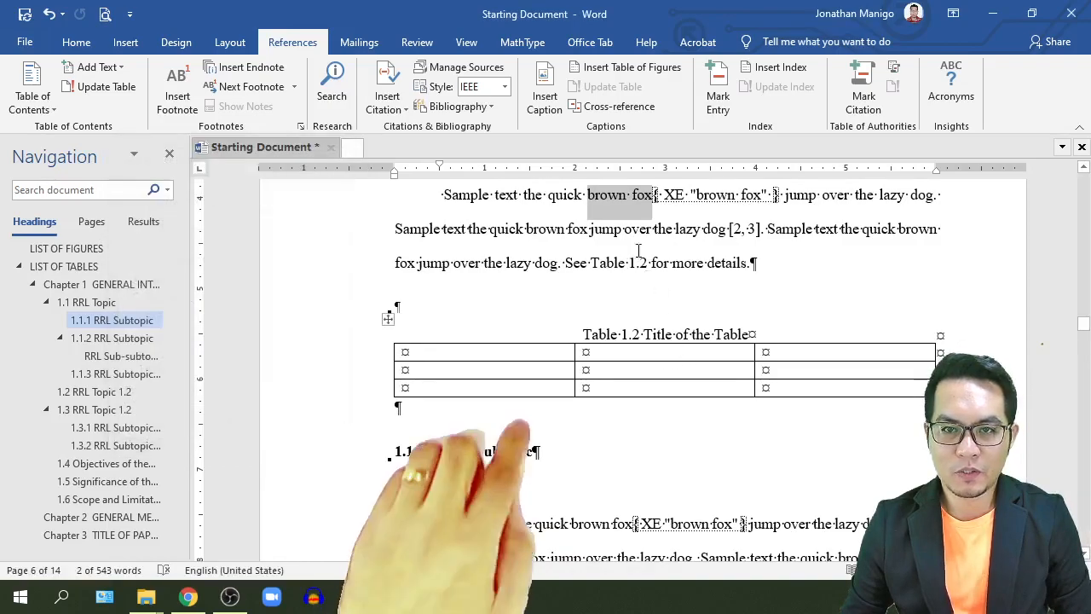
Look through the rest of Chapter 1 for the inserted "brown fox" index fields
scroll(695, 219, down, 3)
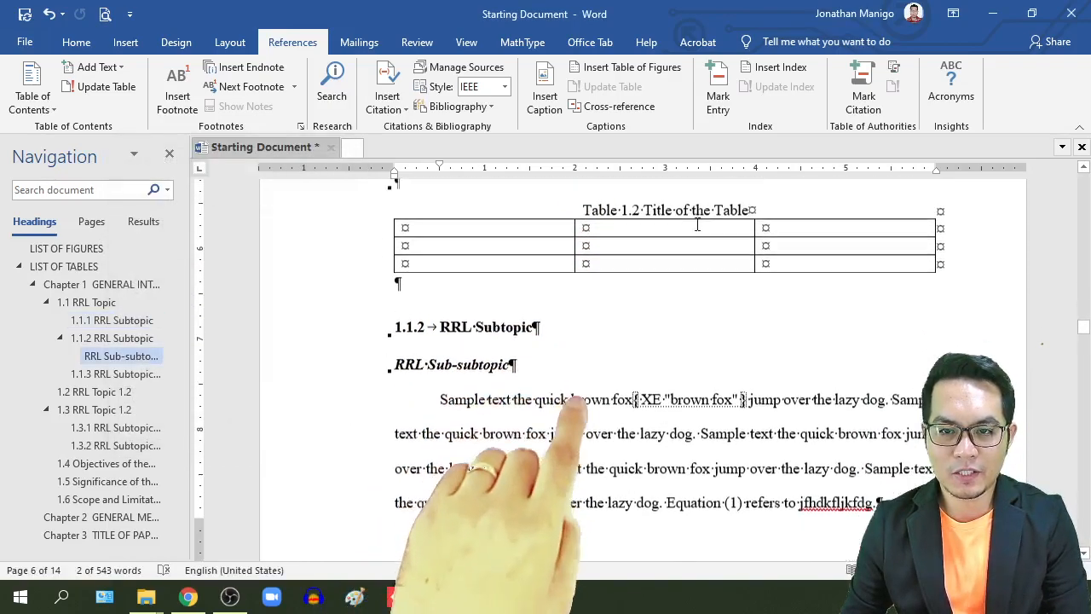
scroll(712, 393, down, 10)
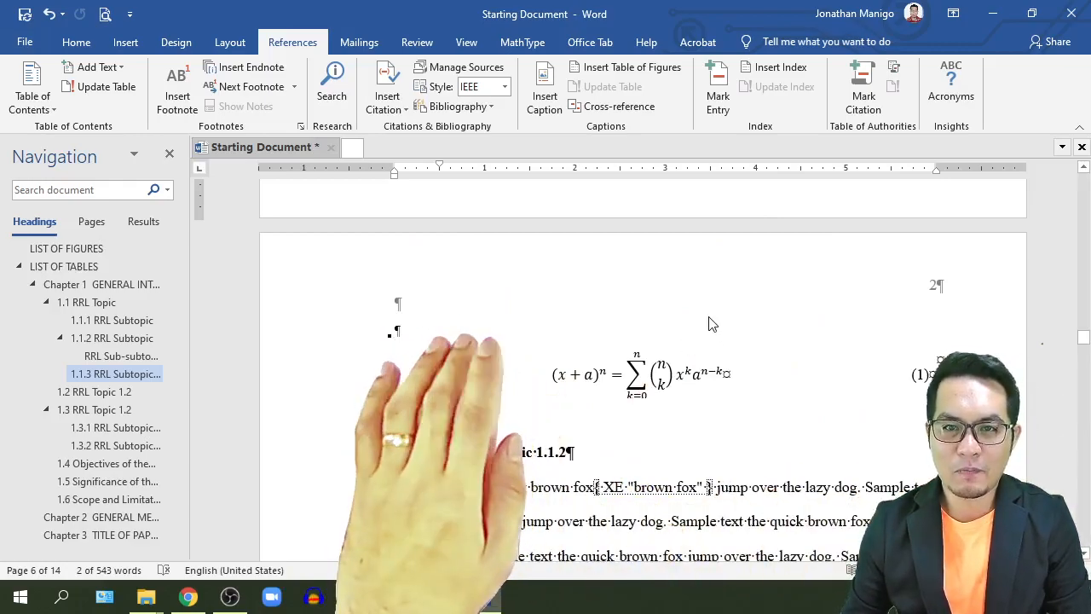
scroll(710, 319, up, 3)
scroll(711, 317, down, 10)
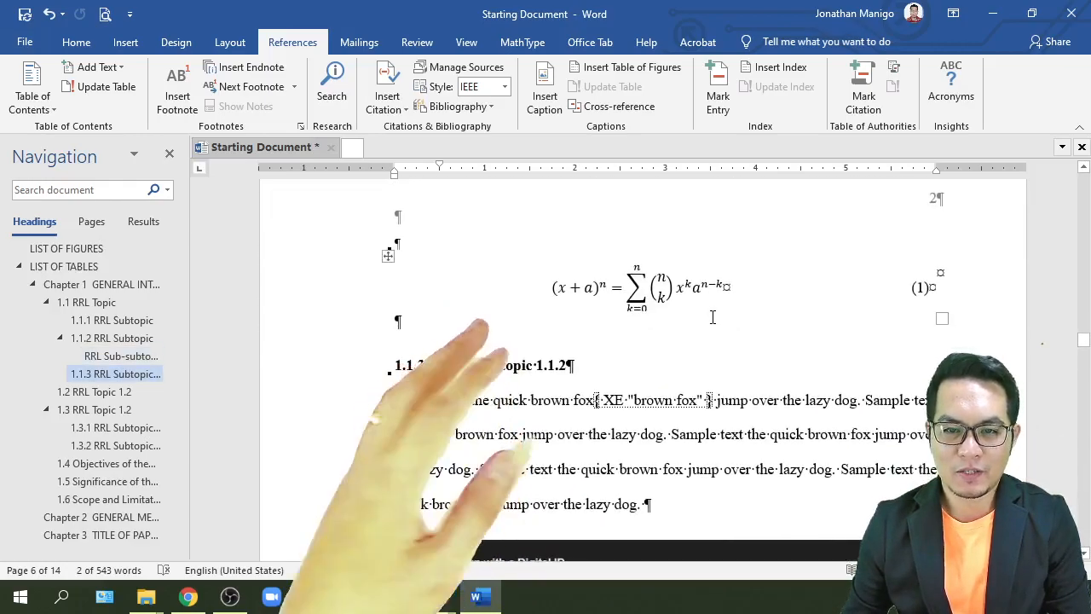
scroll(713, 324, down, 15)
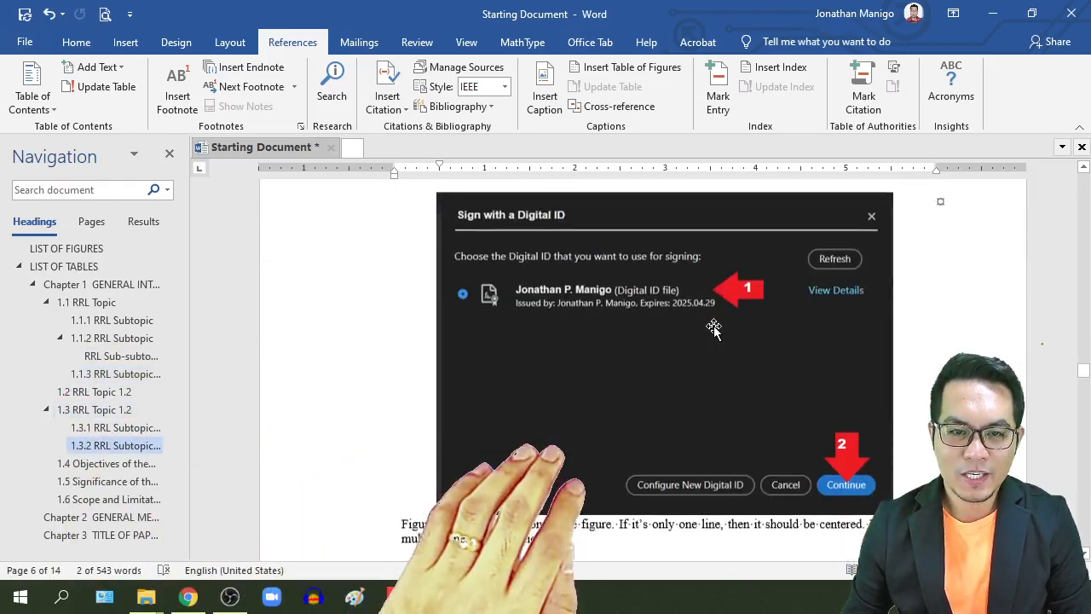
scroll(714, 326, down, 4)
scroll(713, 327, up, 5)
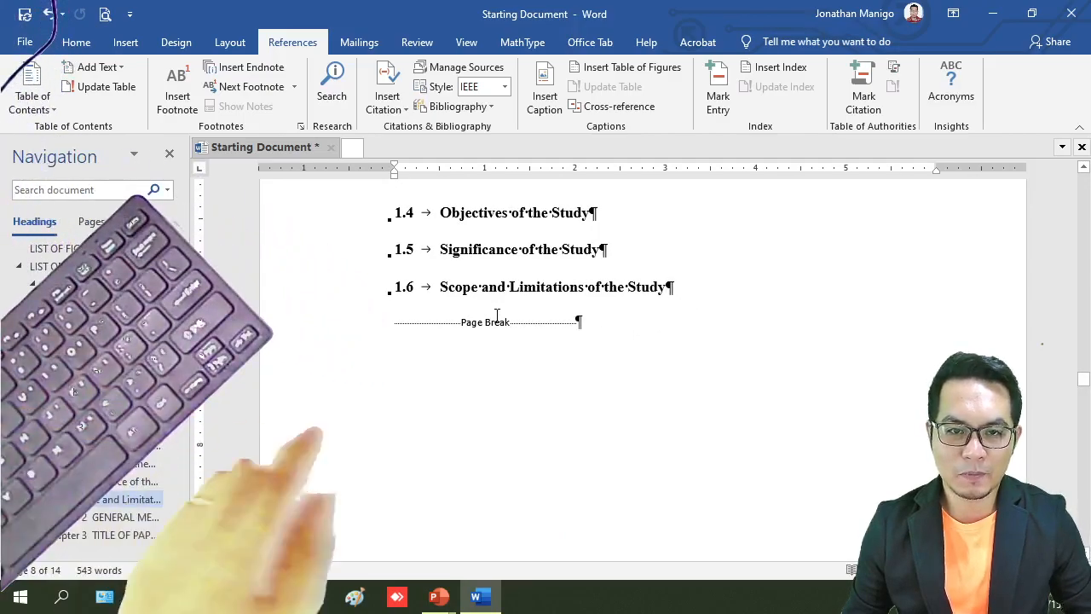
Add the line "Index of Terms" below section 1.6 followed by an empty paragraph, and hide the formatting marks
key(Return)
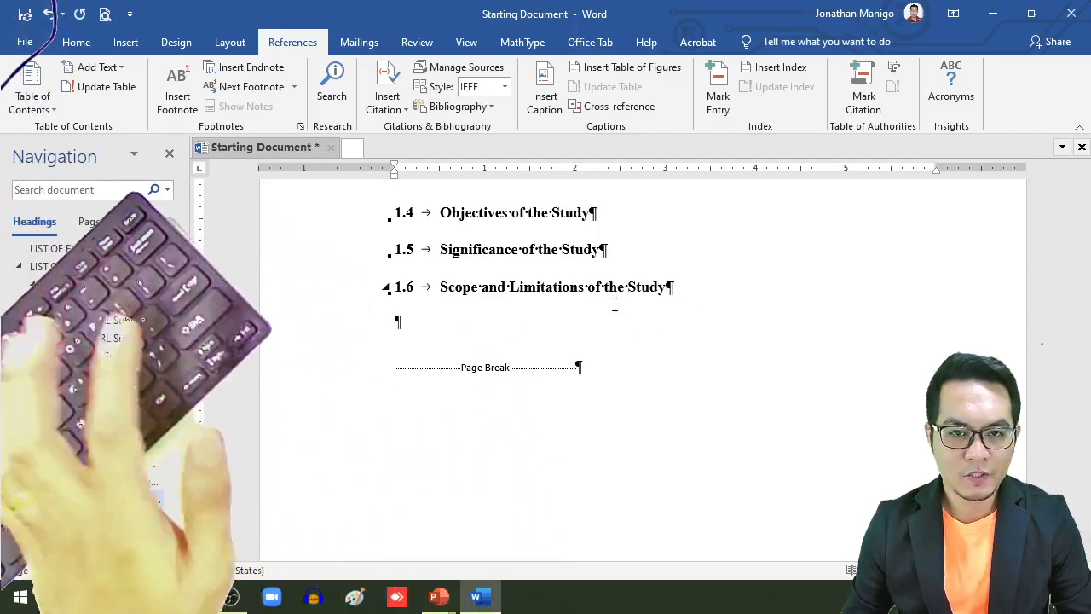
click(73, 43)
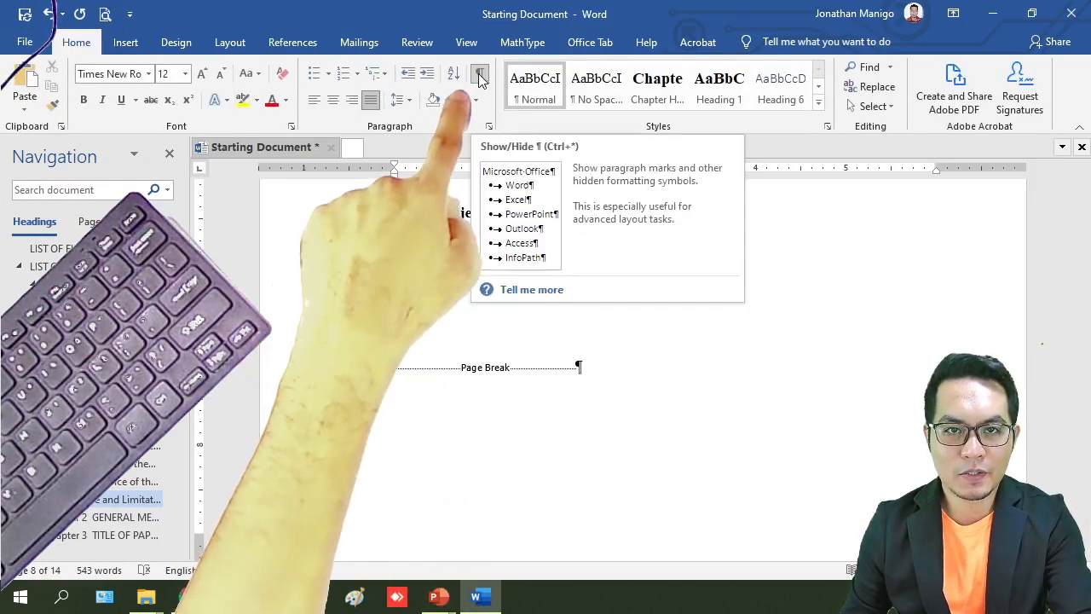
click(479, 79)
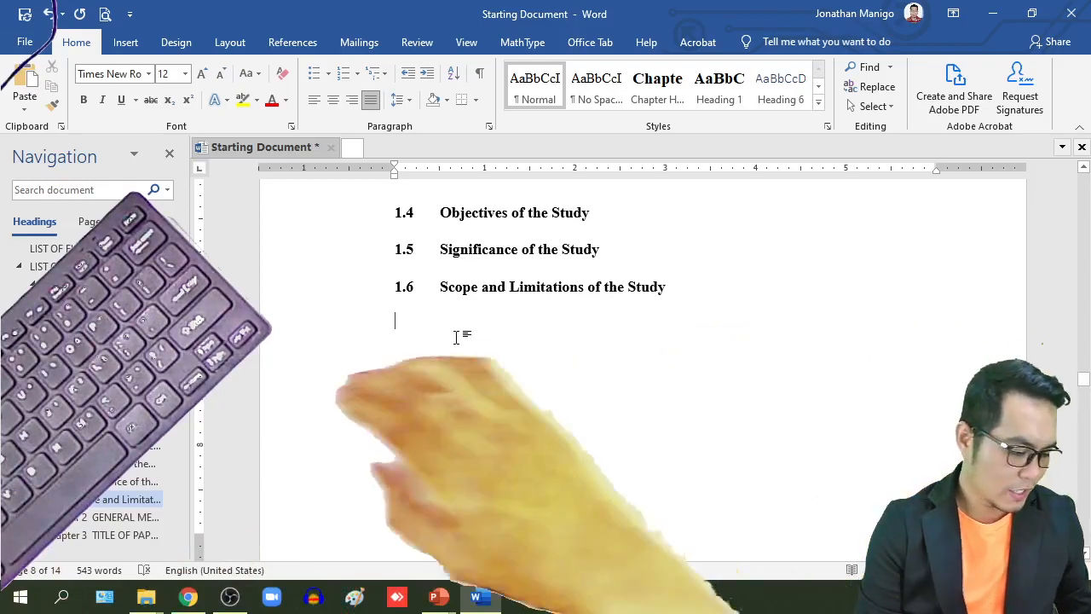
text(Index of T)
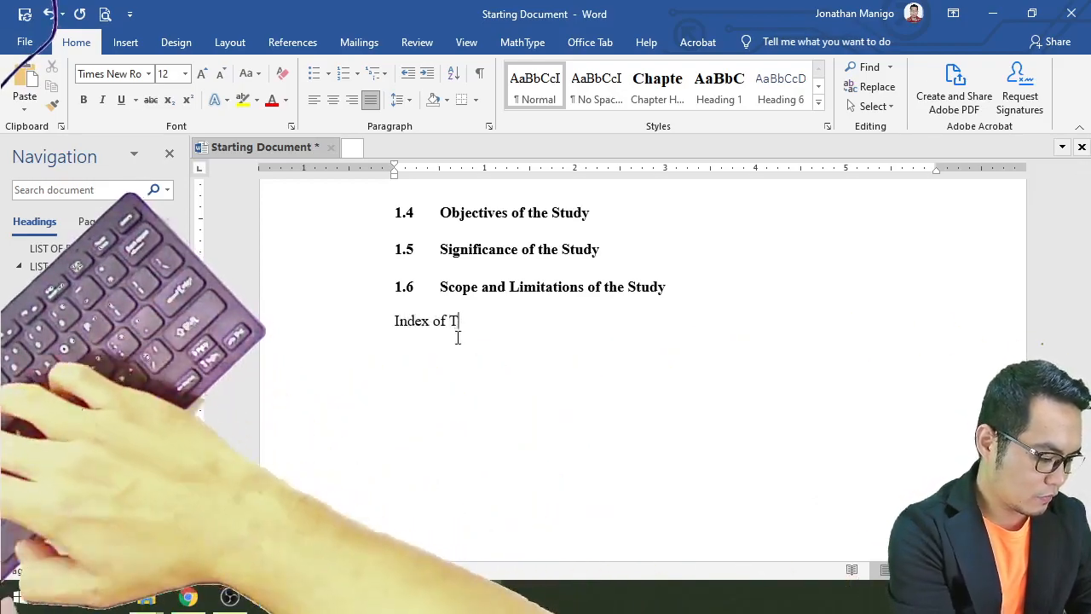
text(erms)
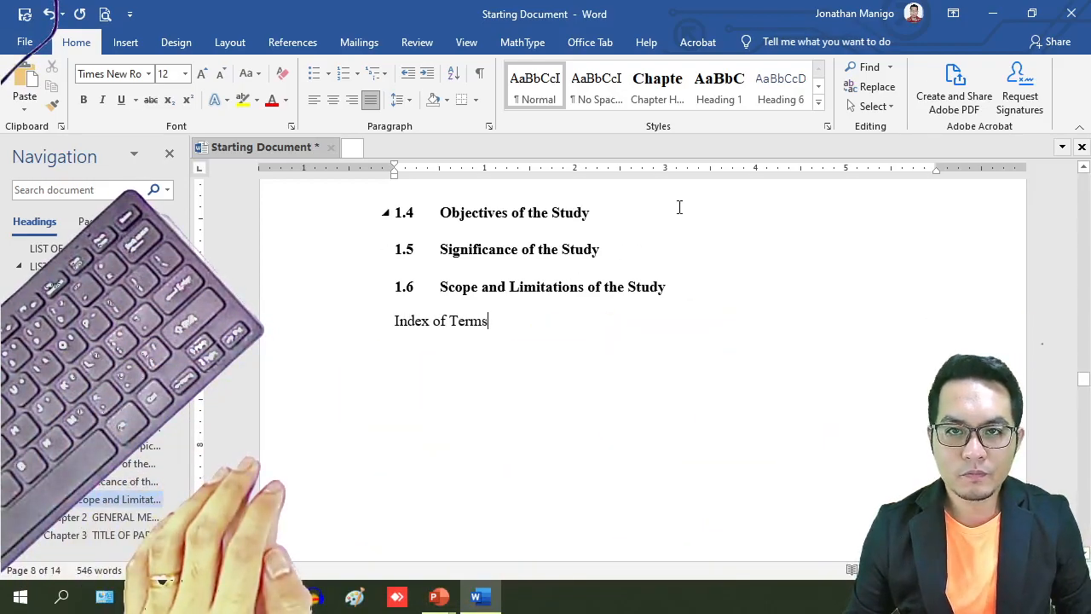
key(Return)
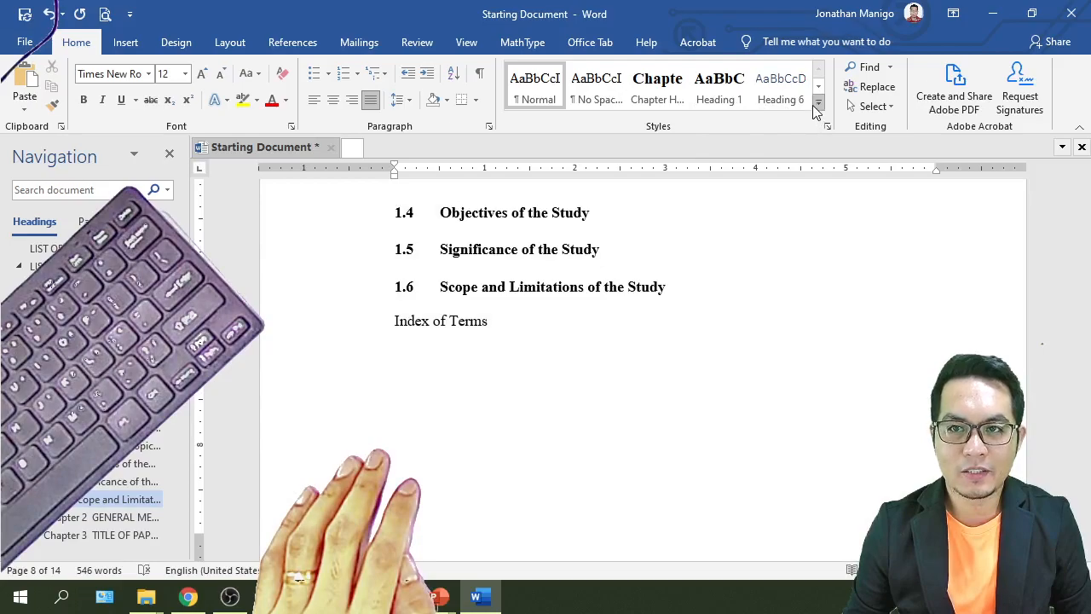
click(816, 104)
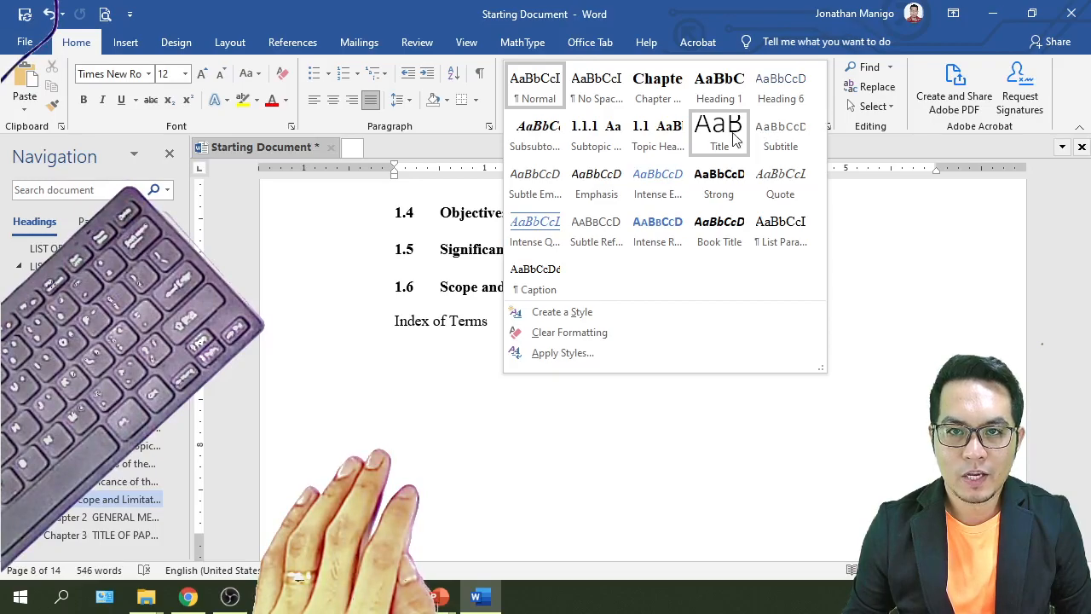
click(658, 134)
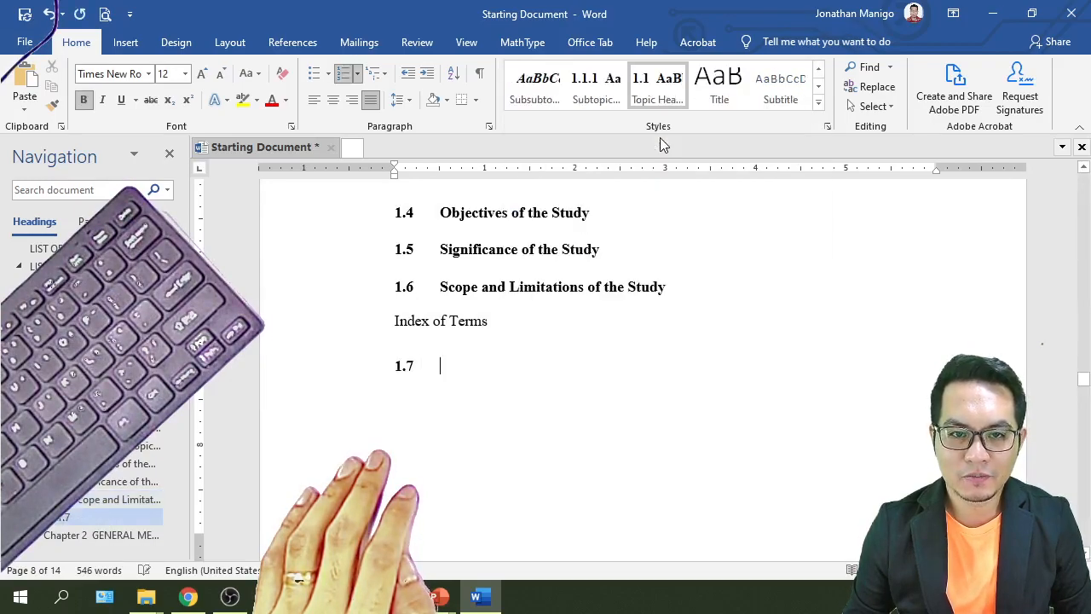
key(BackSpace)
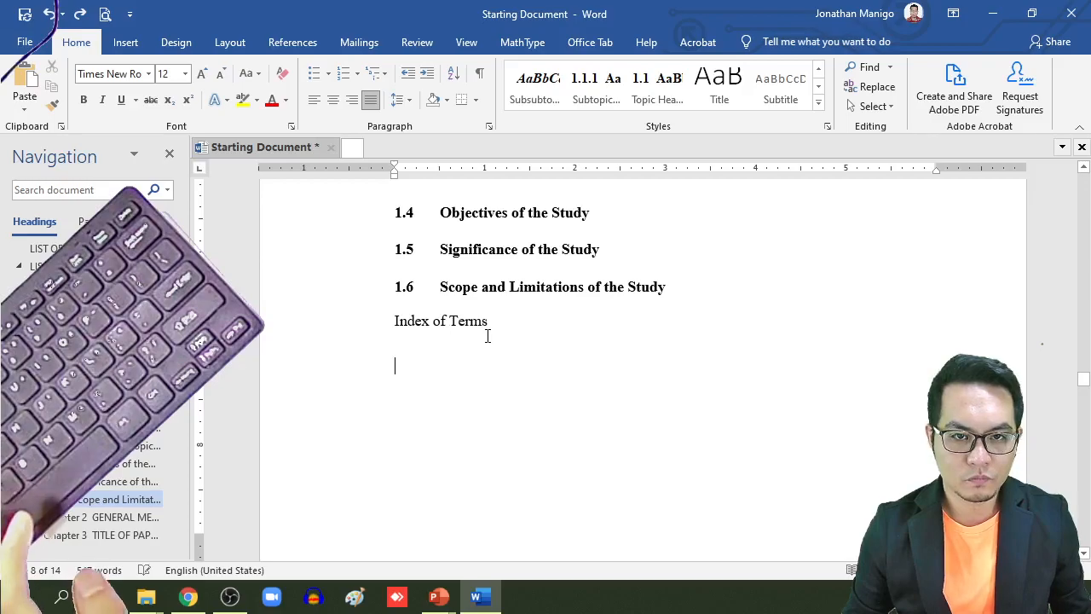
Apply the numbered topic heading style to the "Index of Terms" line below section 1.6
drag(447, 321, 397, 327)
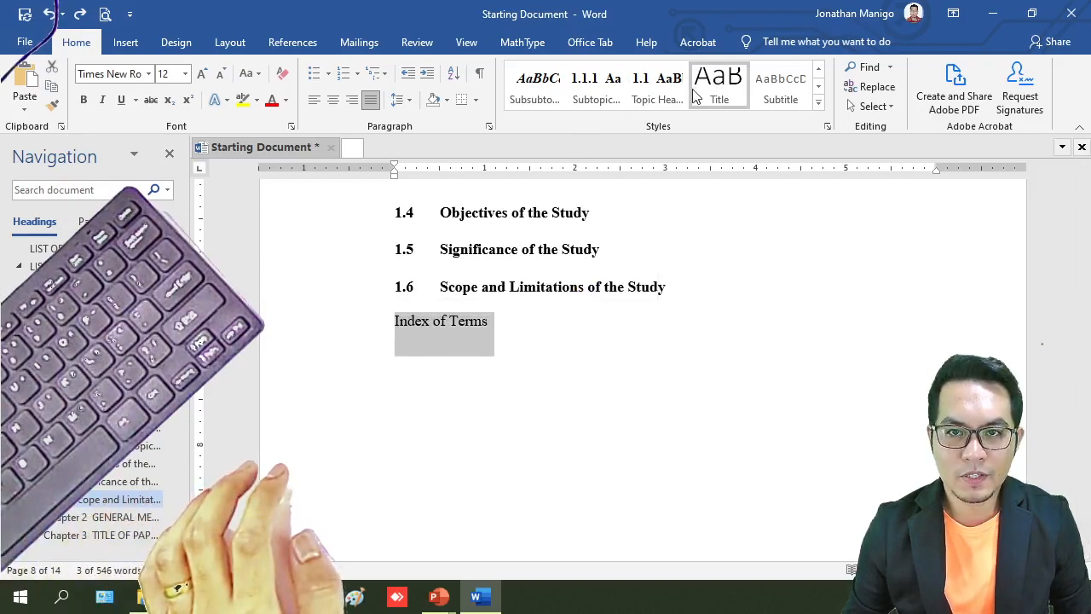
click(662, 96)
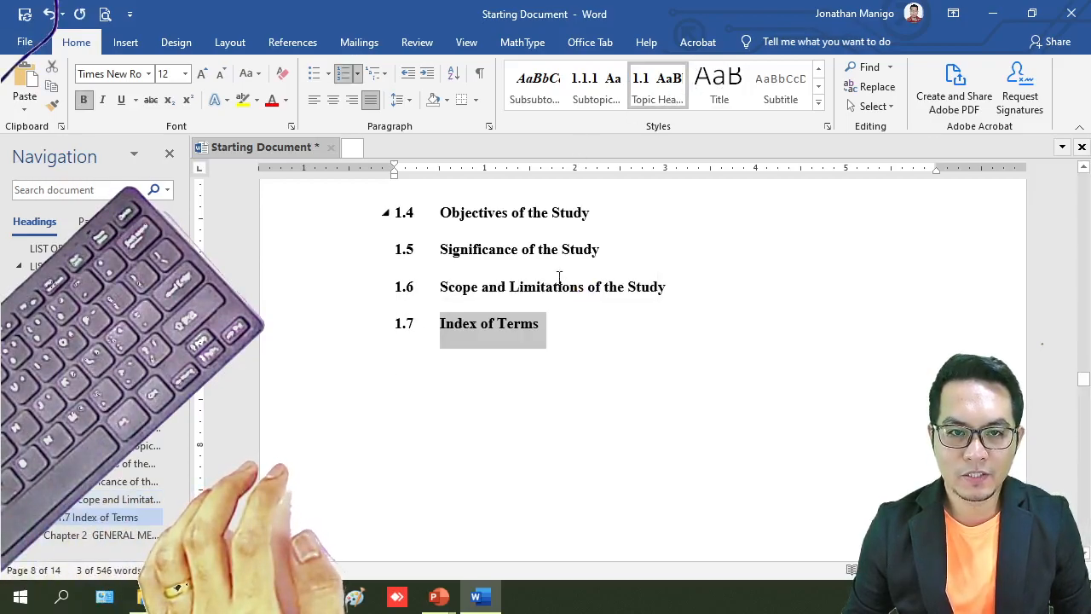
Insert an indented two-column index below the "Index of Terms" heading, with right-aligned page numbers, a dotted tab leader and the template format
click(577, 348)
key(Return)
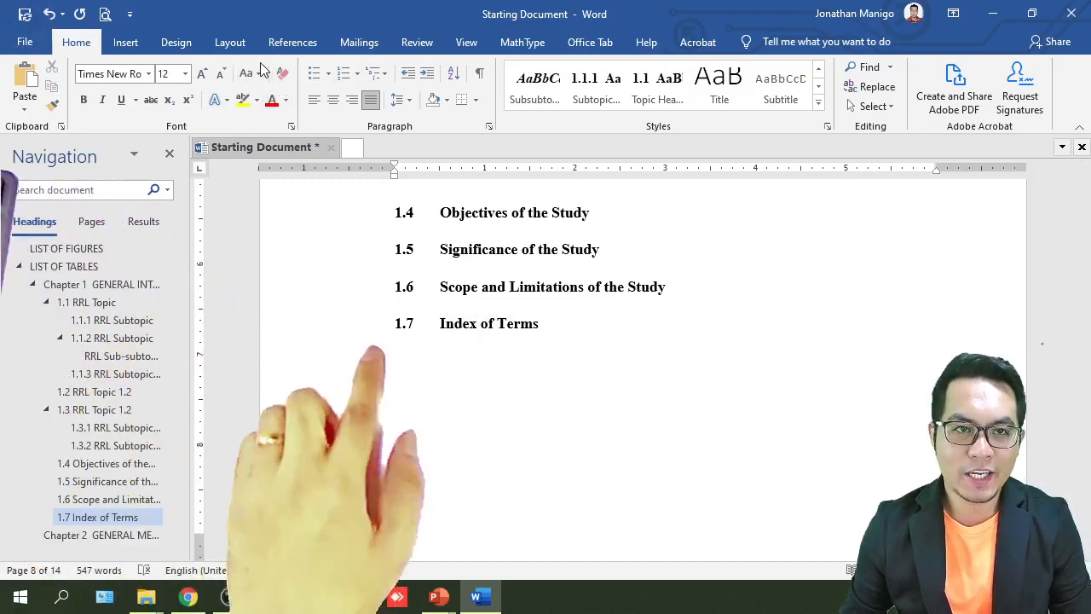
click(292, 42)
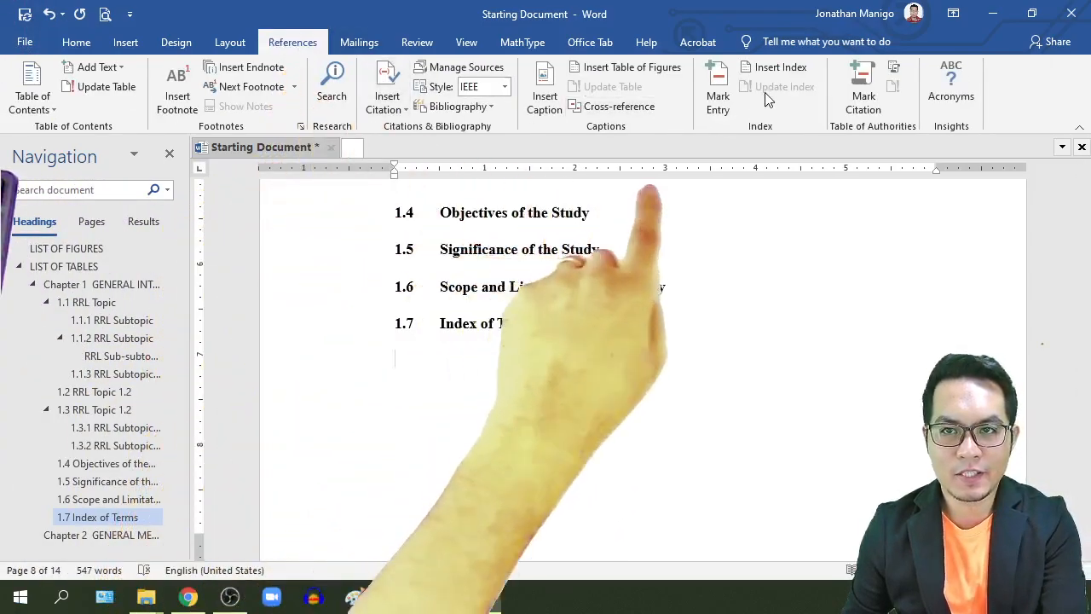
click(773, 67)
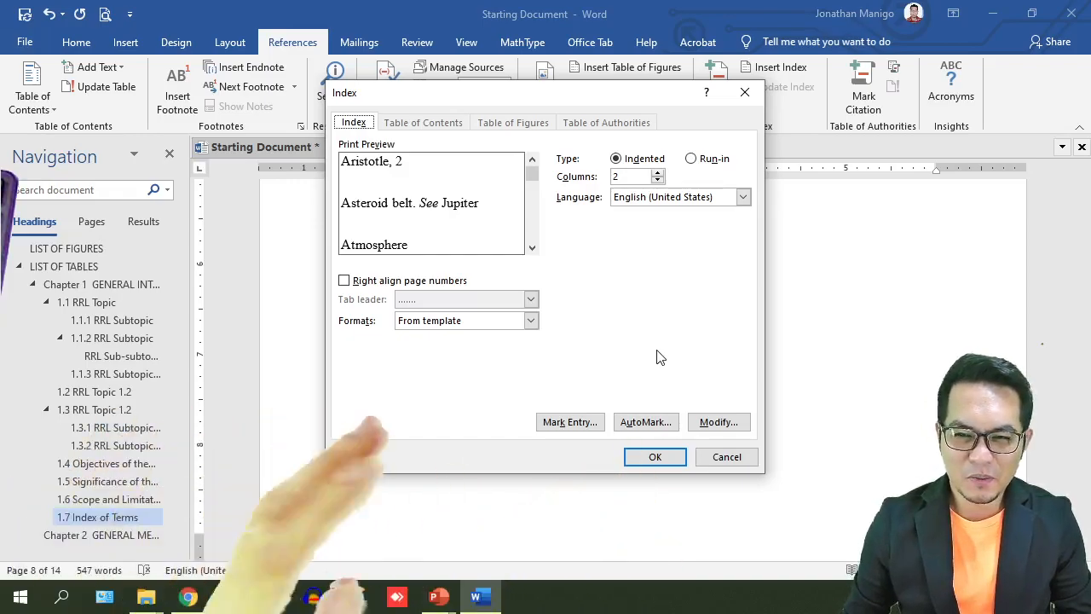
click(724, 423)
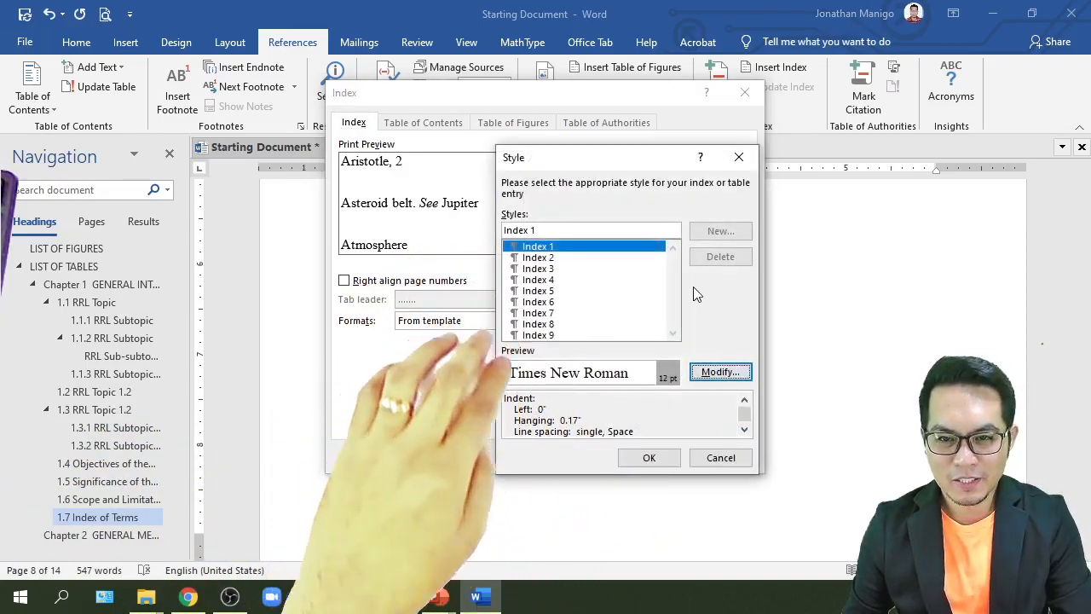
click(649, 458)
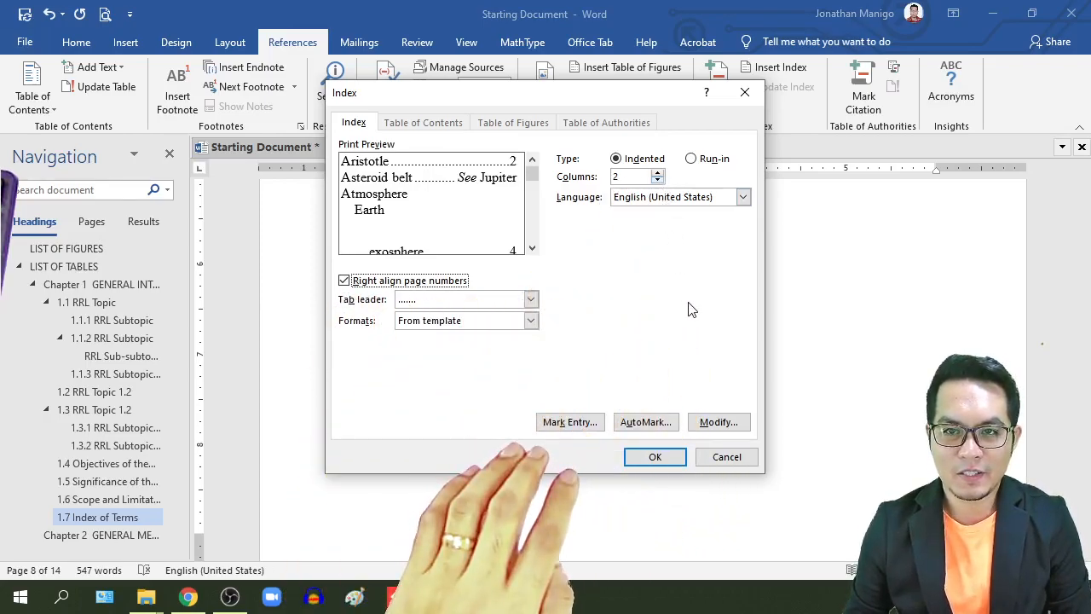
click(655, 457)
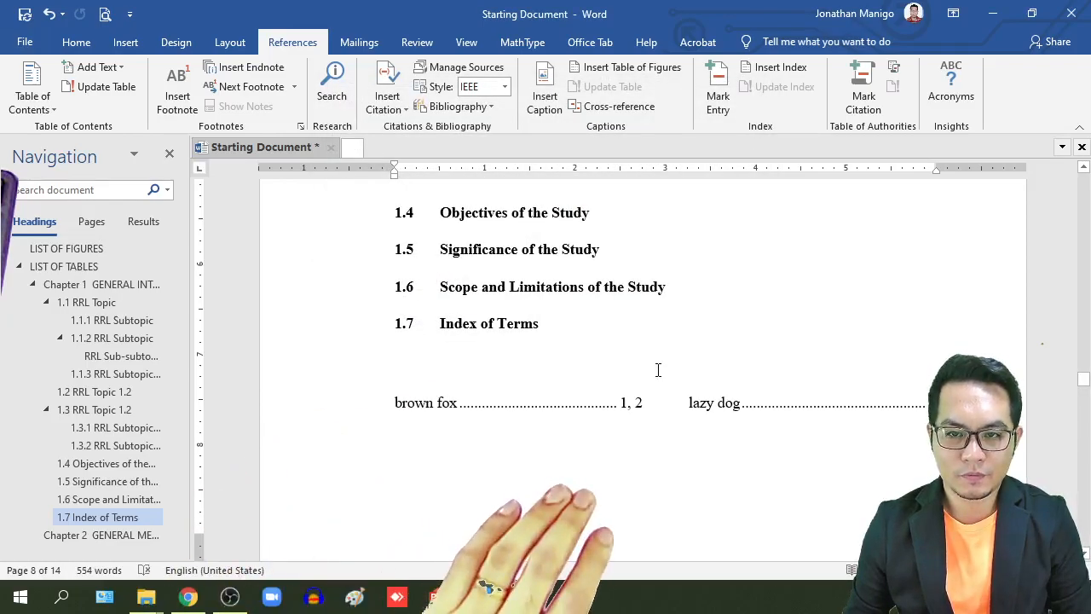
scroll(658, 370, down, 2)
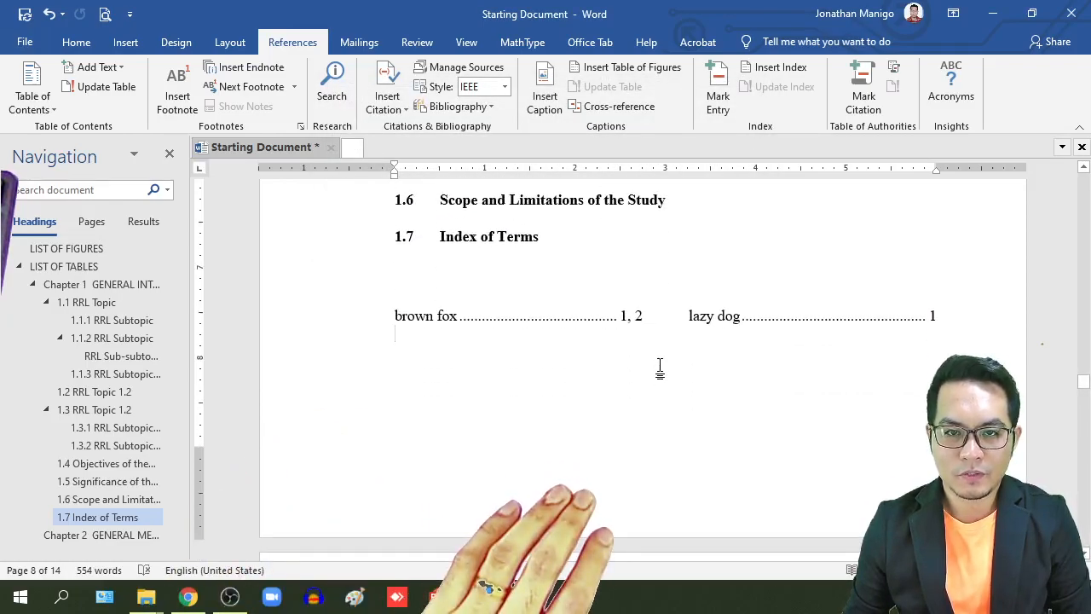